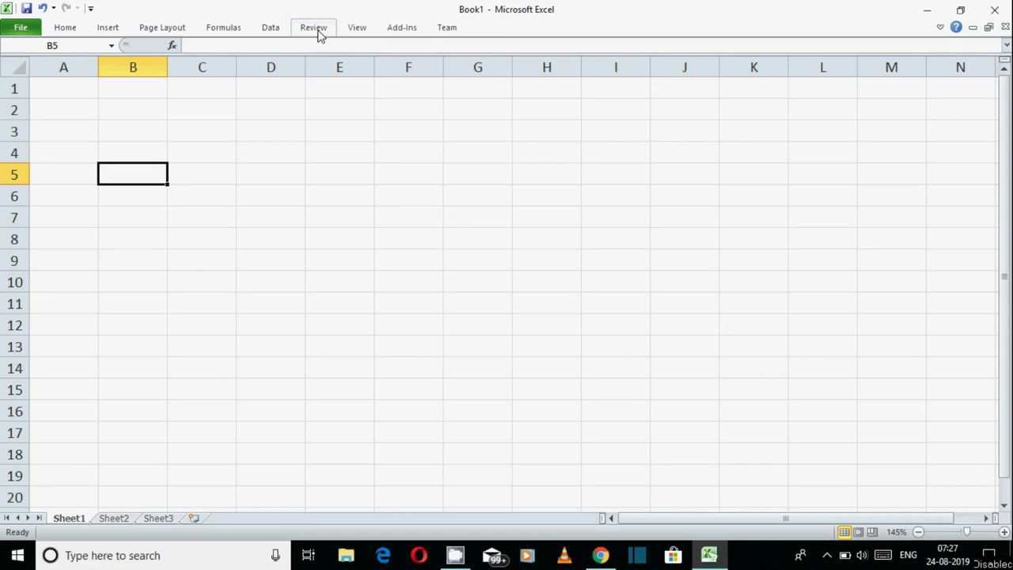
- Enter the misspelled word "swert" in cell B4
click(315, 28)
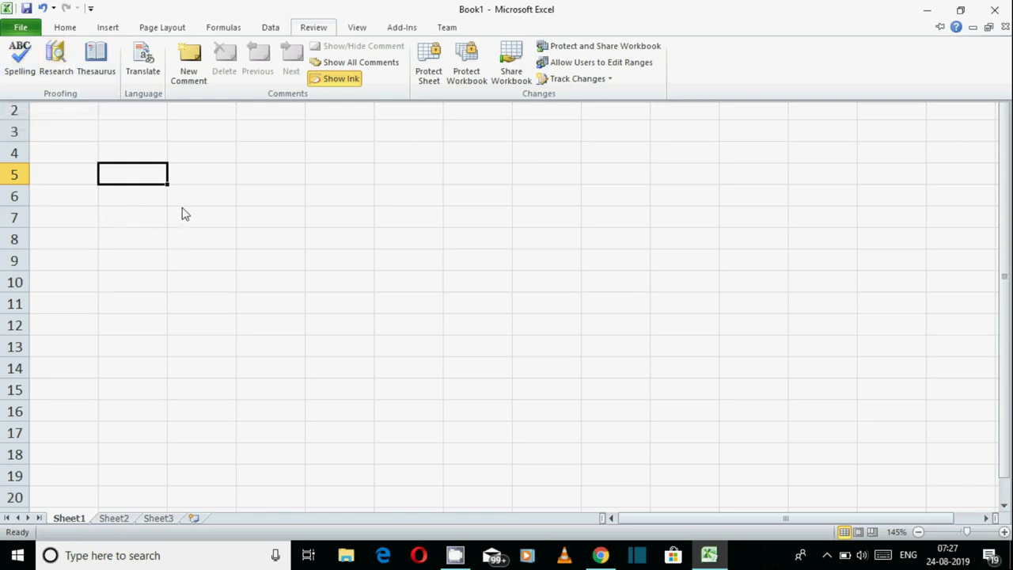
click(137, 149)
click(138, 150)
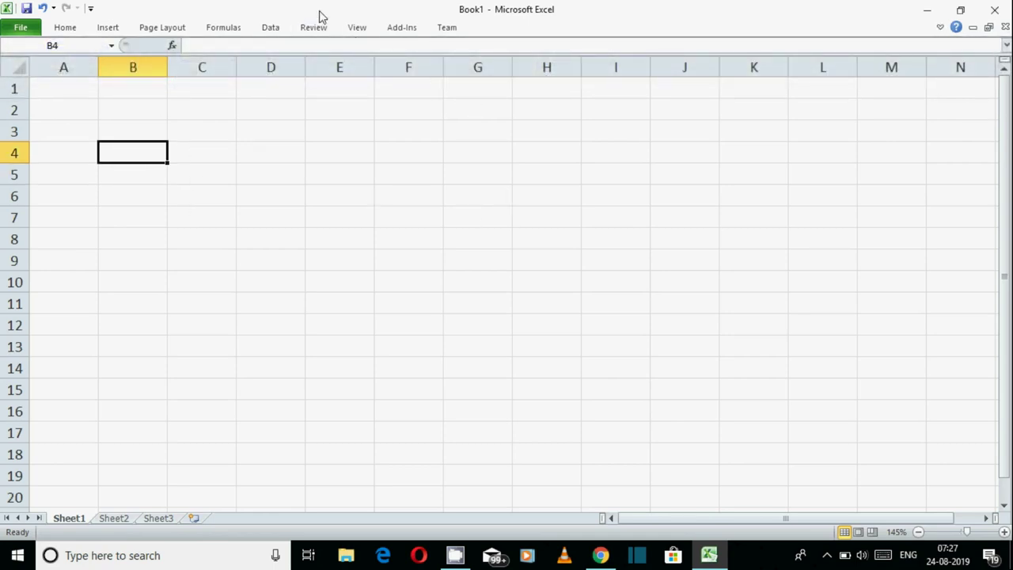
text(swert)
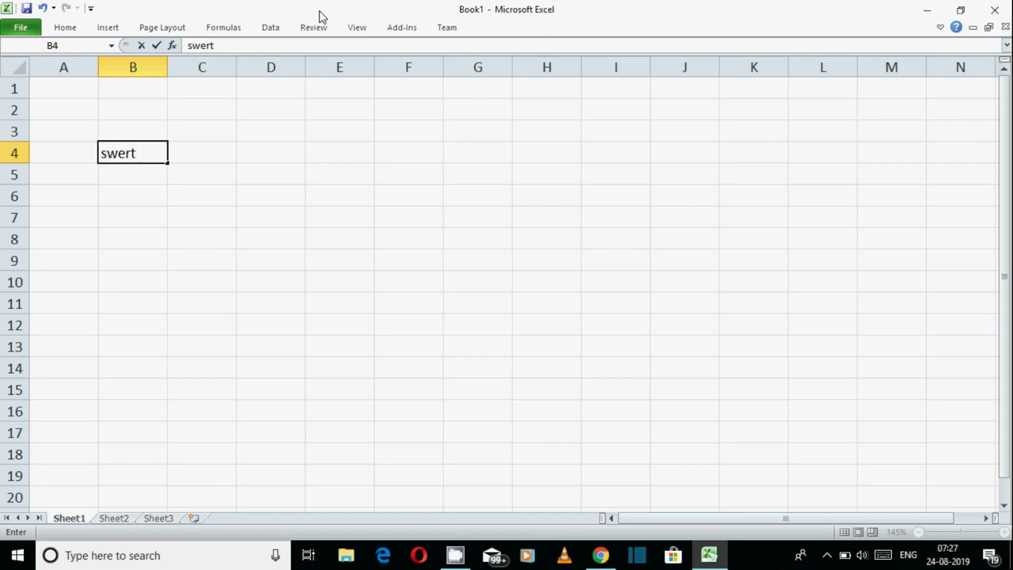
key(ctrl+Return)
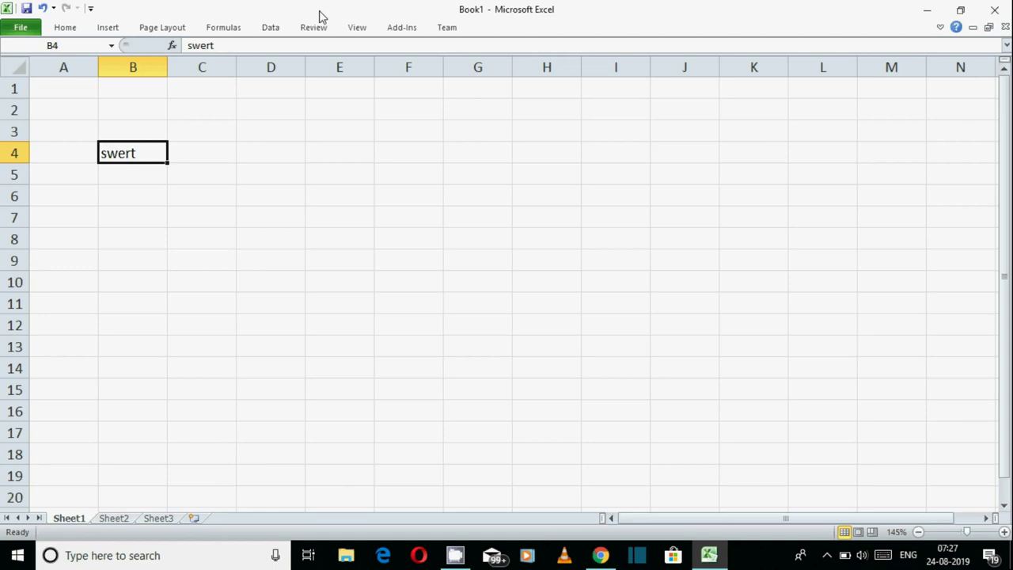
- Run the spelling check on the sheet and change "swert" to the suggestion "sweet"
click(320, 28)
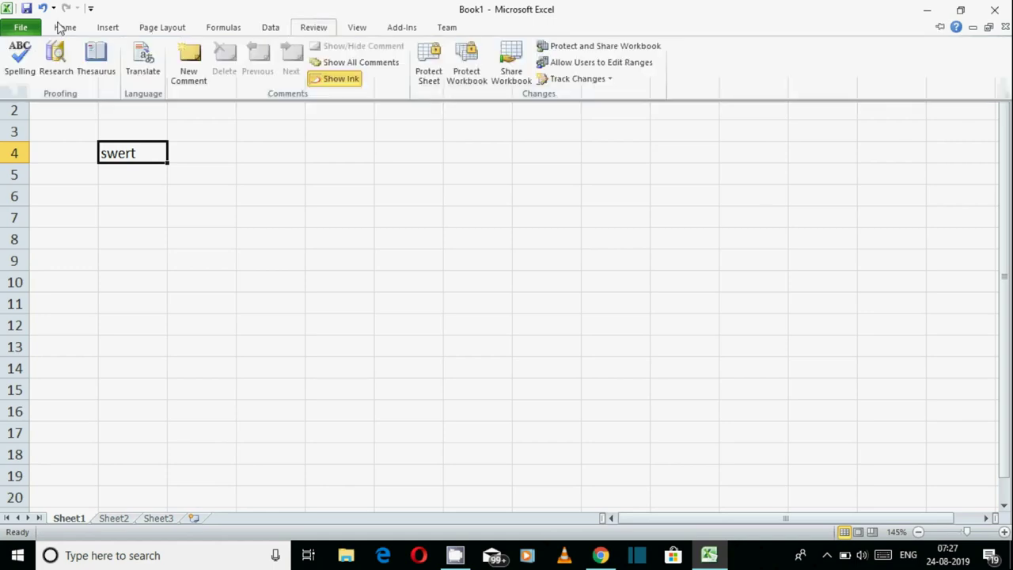
click(12, 72)
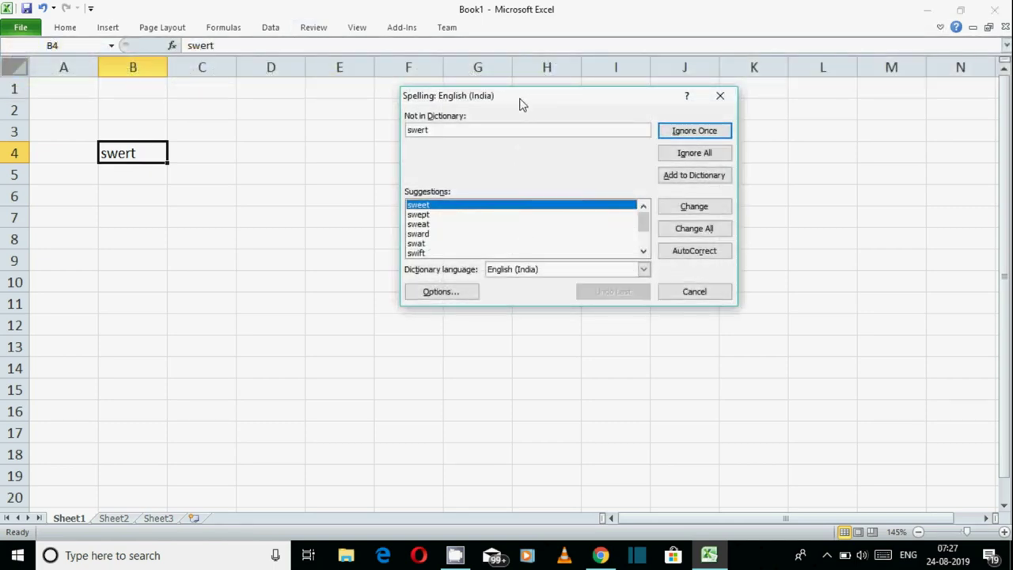
drag(522, 97, 441, 108)
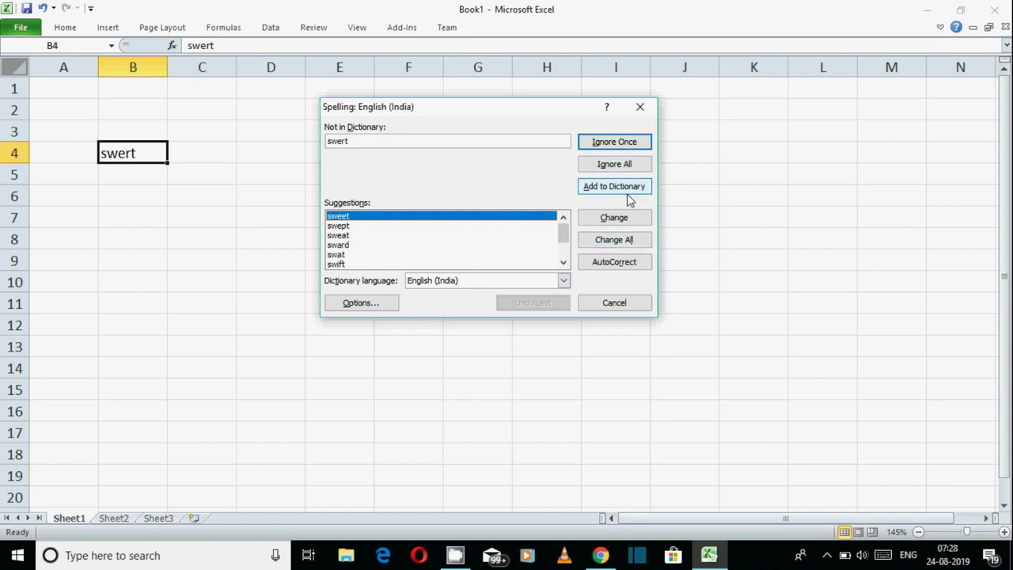
click(339, 227)
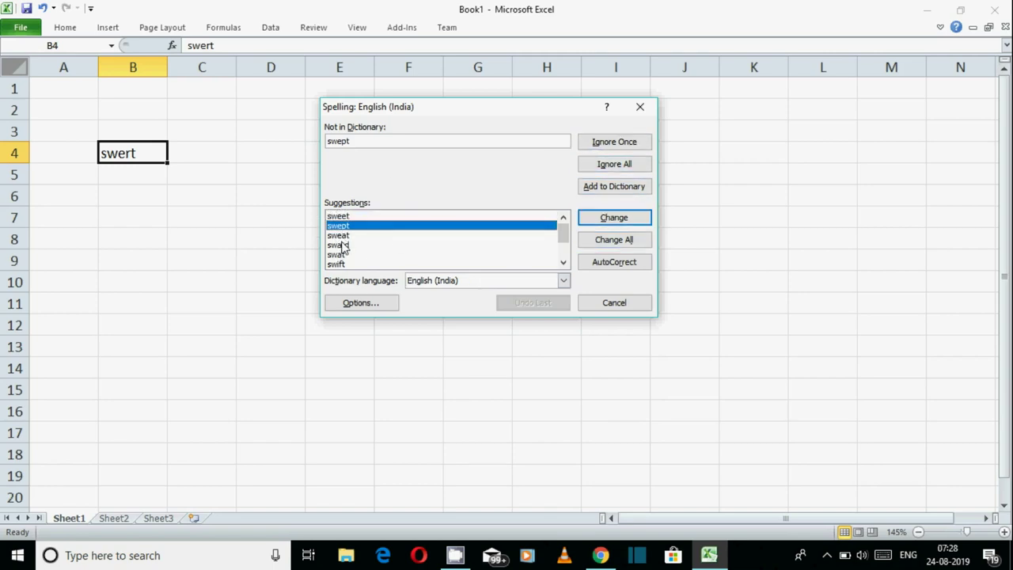
click(347, 255)
click(351, 216)
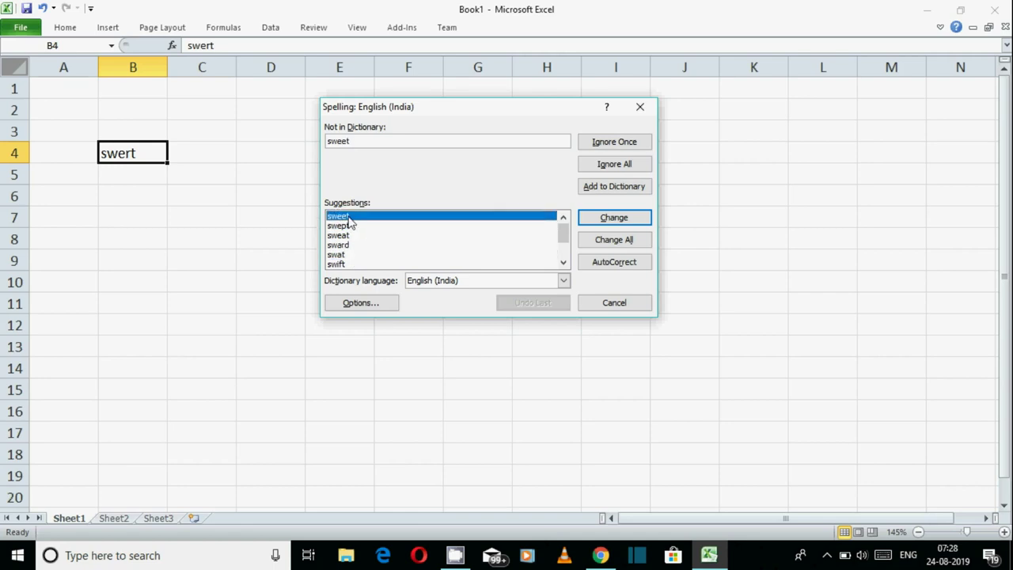
click(609, 218)
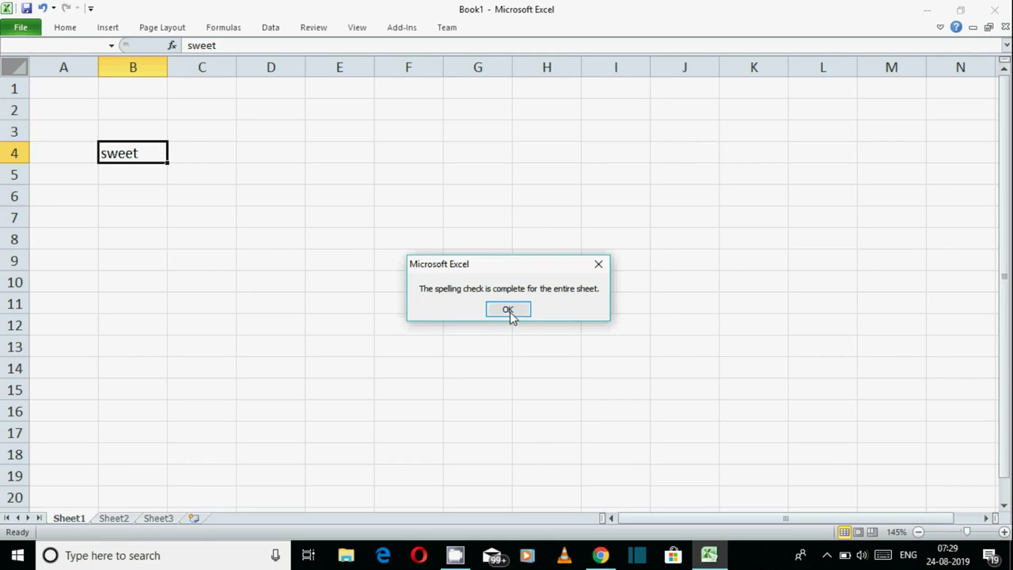
click(508, 310)
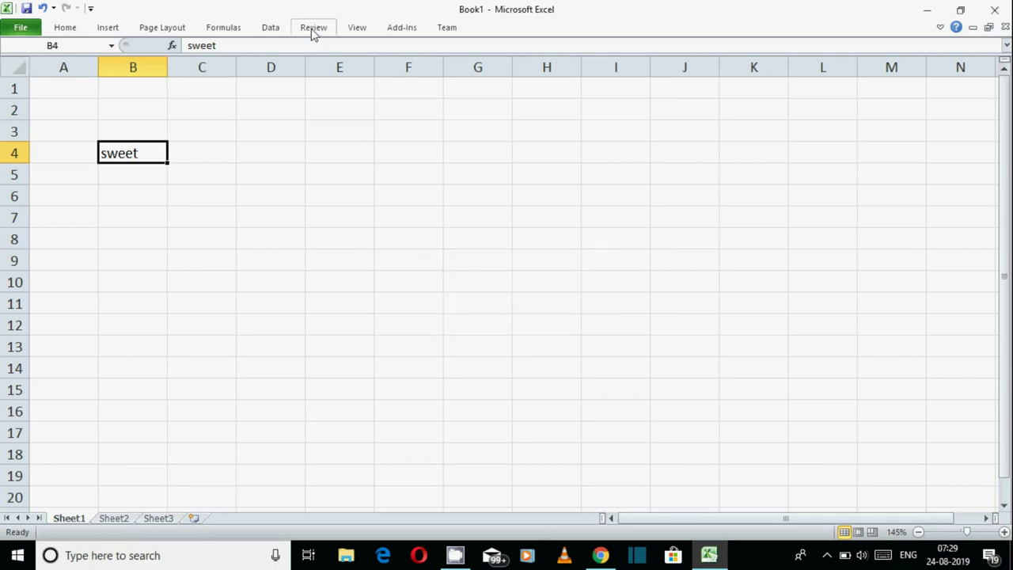
- Append "ee" to the word in cell B4 so that it reads "sweetee"
key(F2)
text(ee)
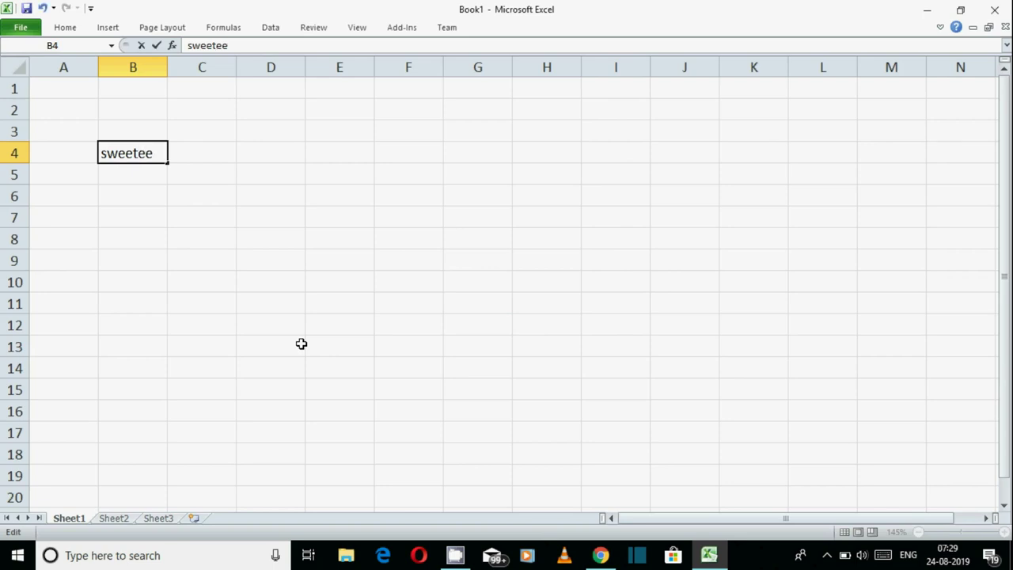
click(345, 216)
click(135, 152)
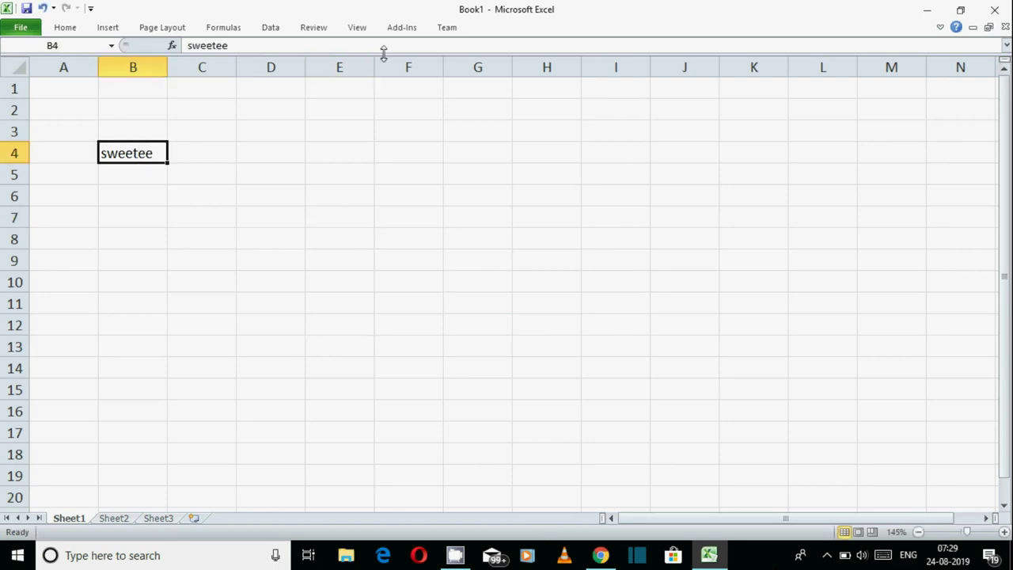
click(320, 29)
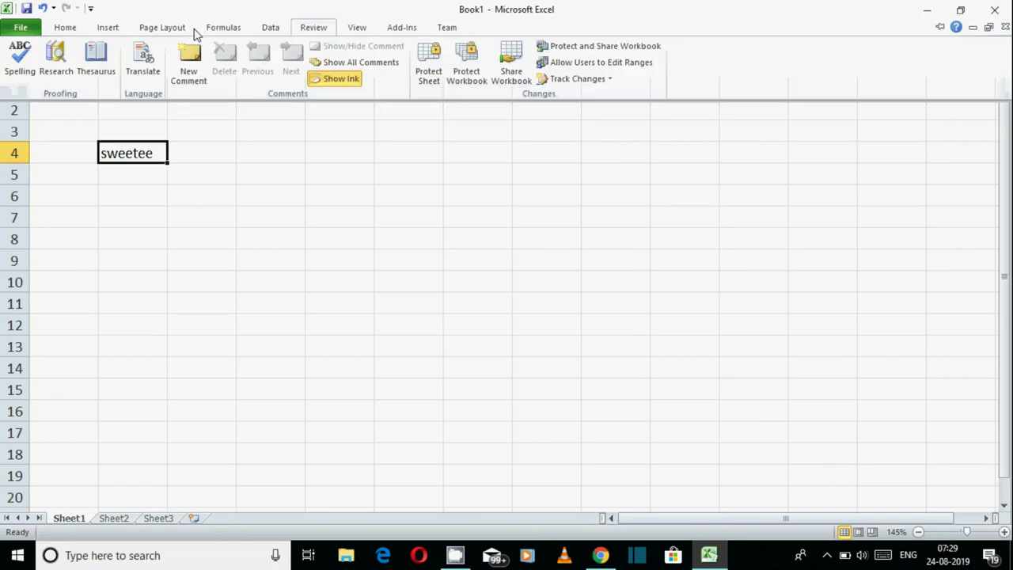
click(20, 68)
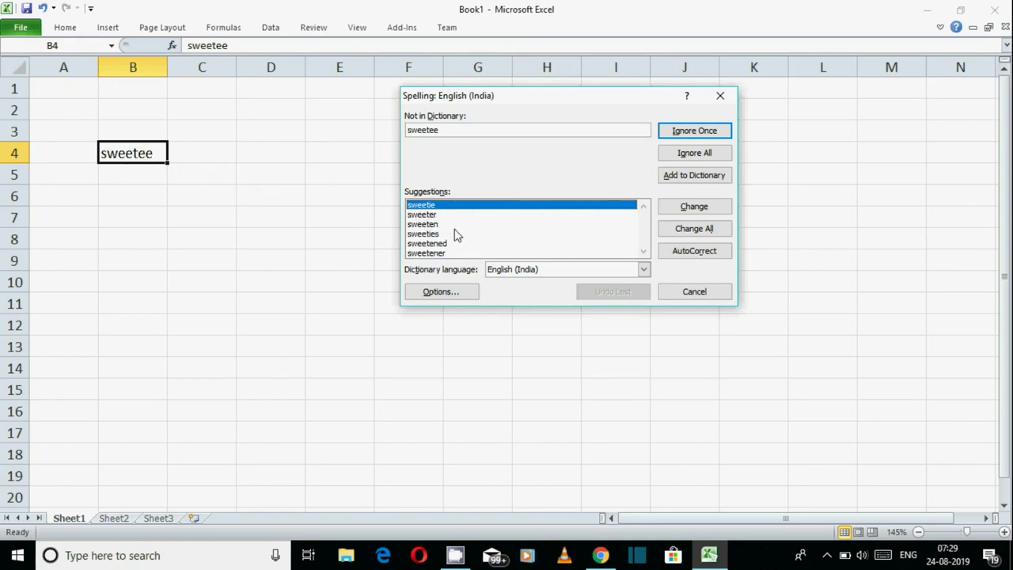
click(424, 215)
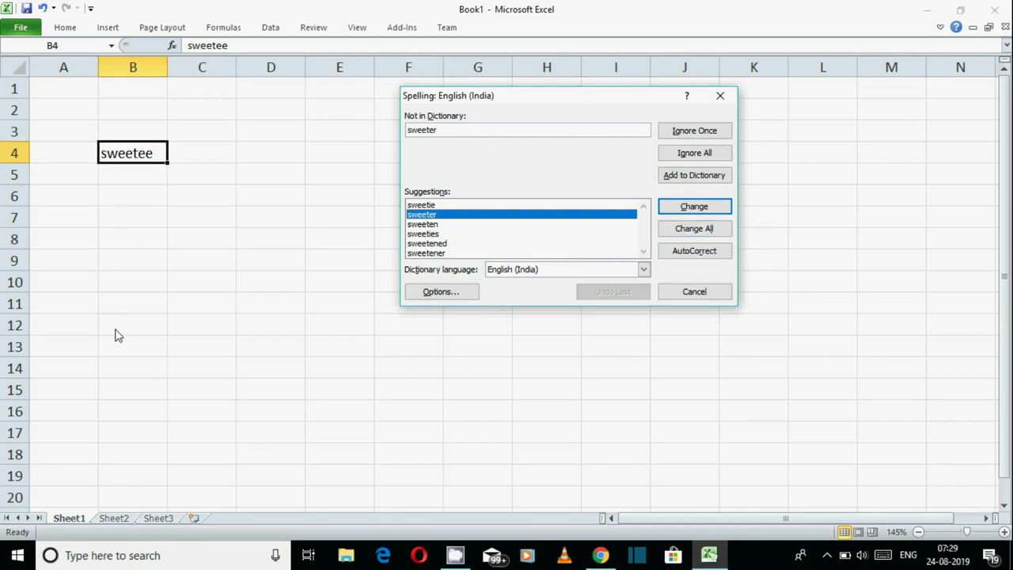
click(695, 291)
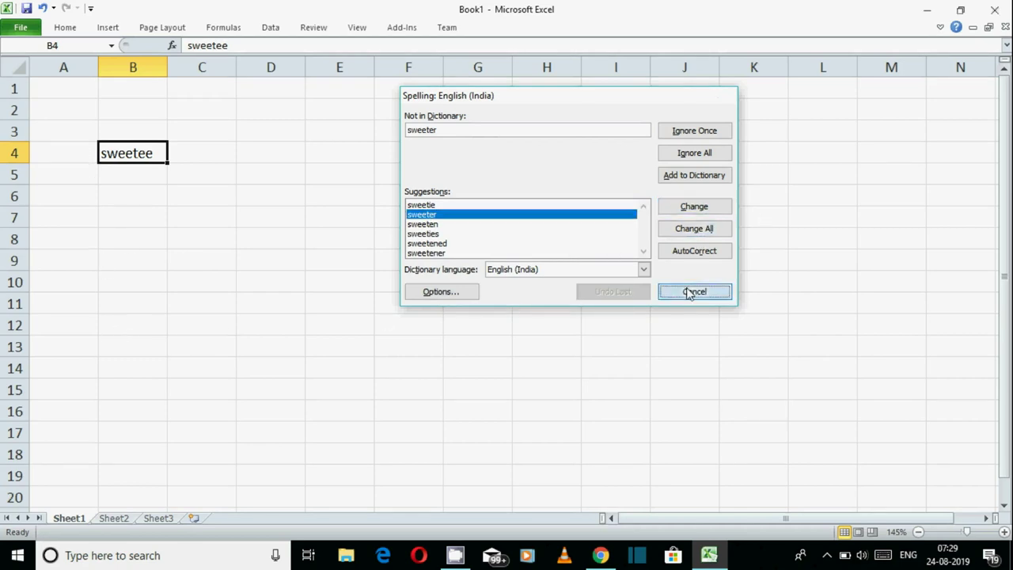
- Copy the word "sweetee" from cell B4 into cells B6, C8 and B10
key(ctrl+c)
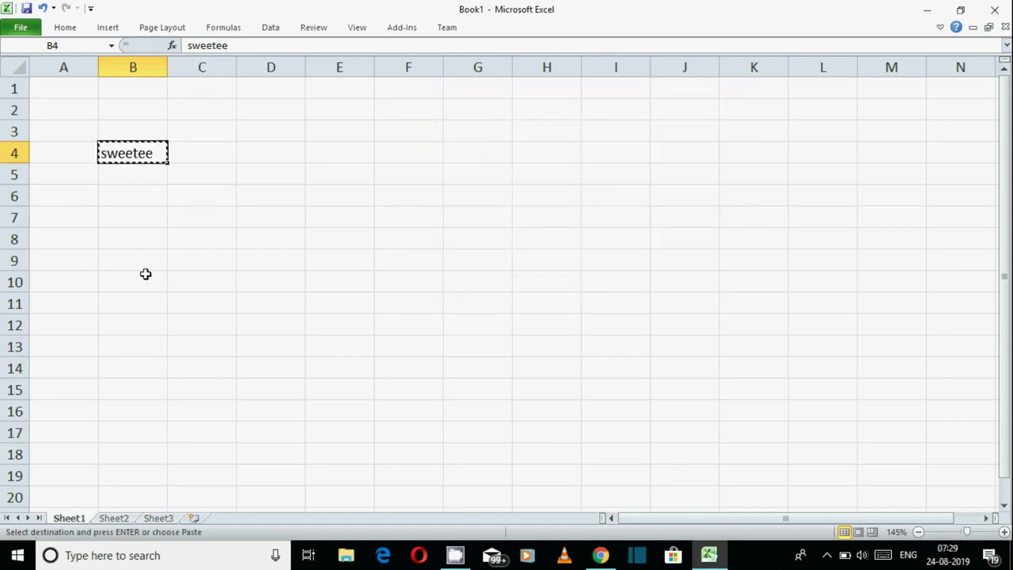
click(126, 204)
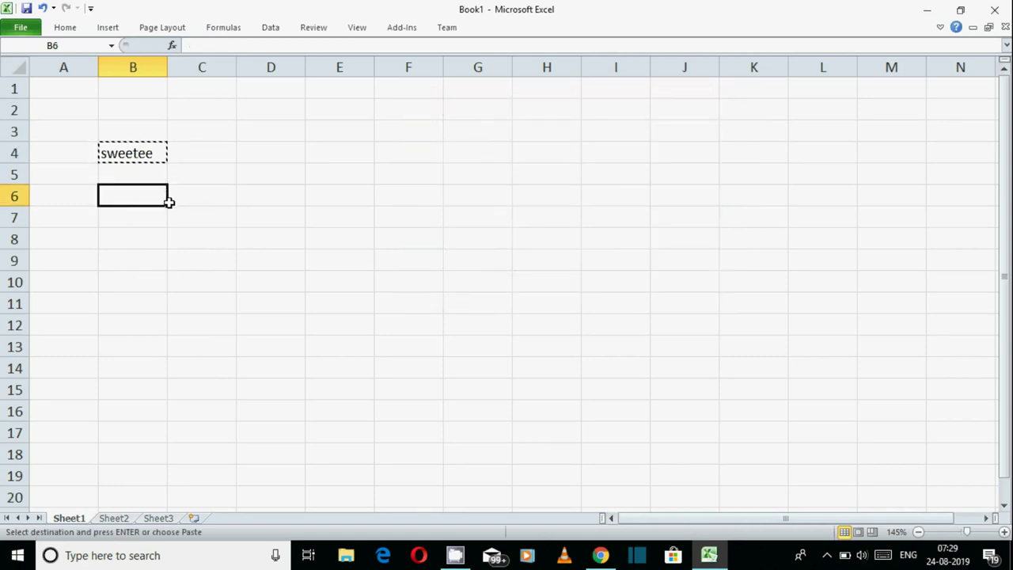
key(ctrl+v)
click(194, 243)
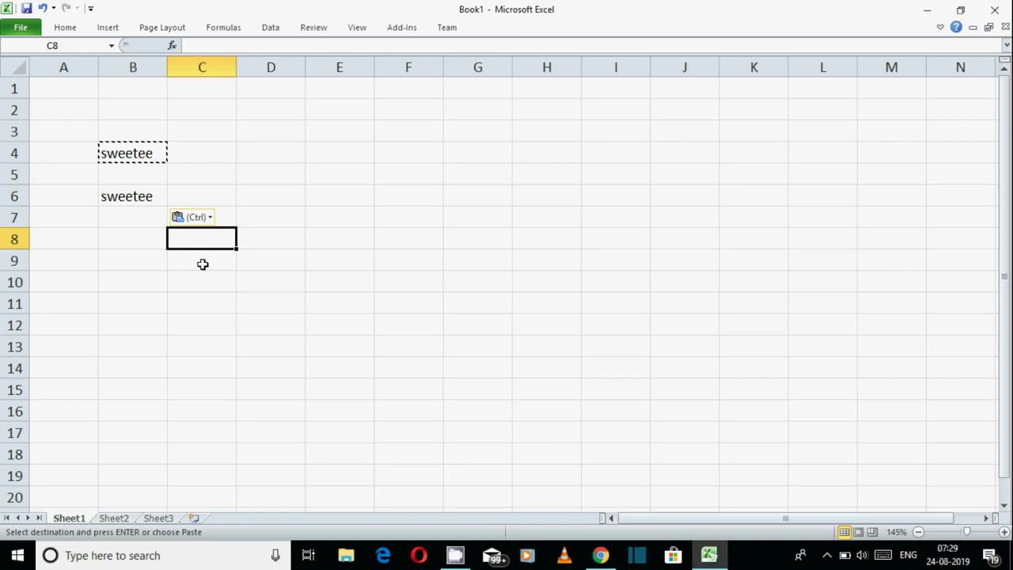
key(ctrl+v)
click(136, 277)
key(ctrl+v)
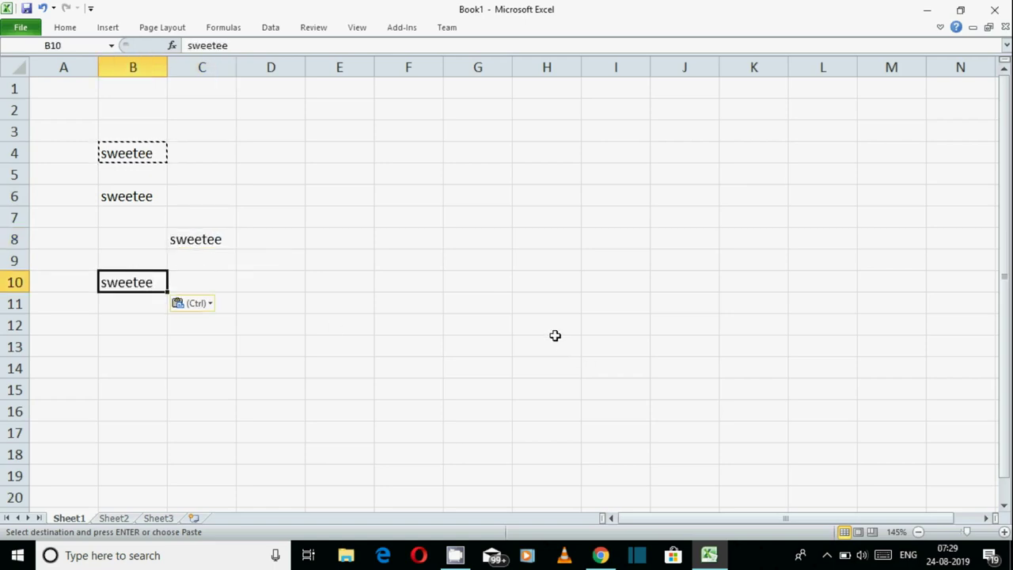
- Run the spelling check from cell B3 and change all occurrences of "sweetee" to "sweeter"
click(202, 198)
click(121, 134)
click(312, 27)
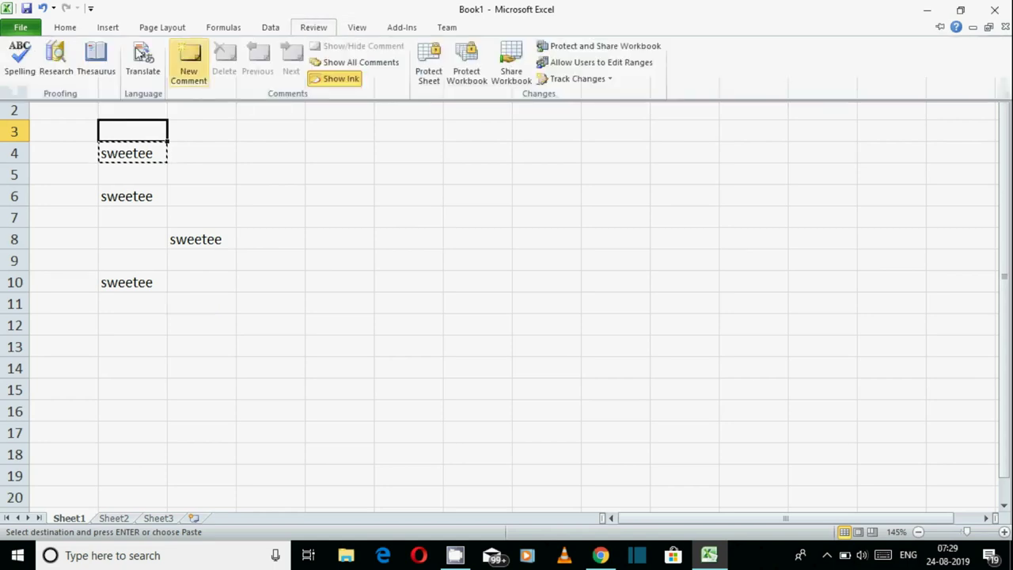
click(19, 64)
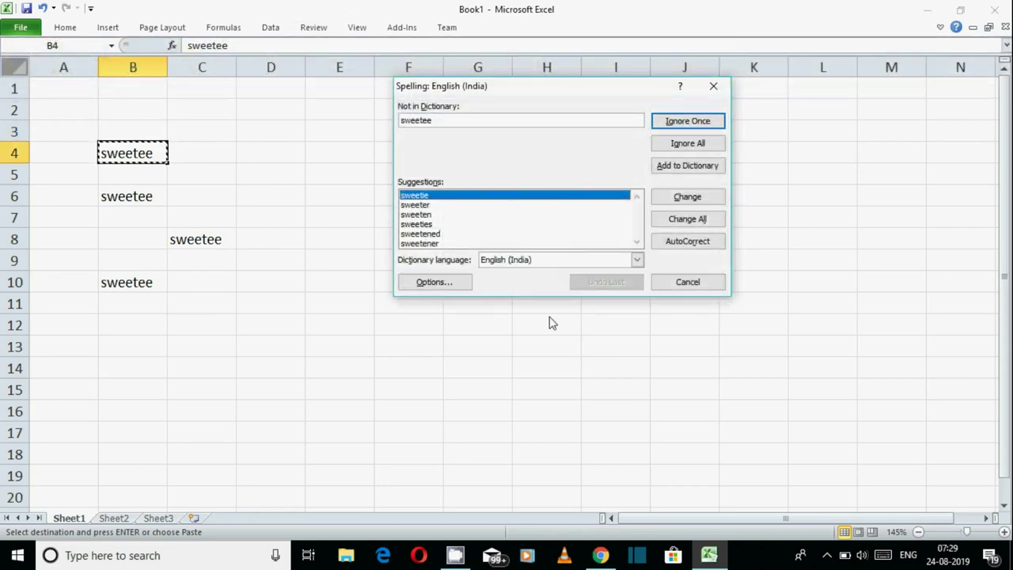
click(426, 205)
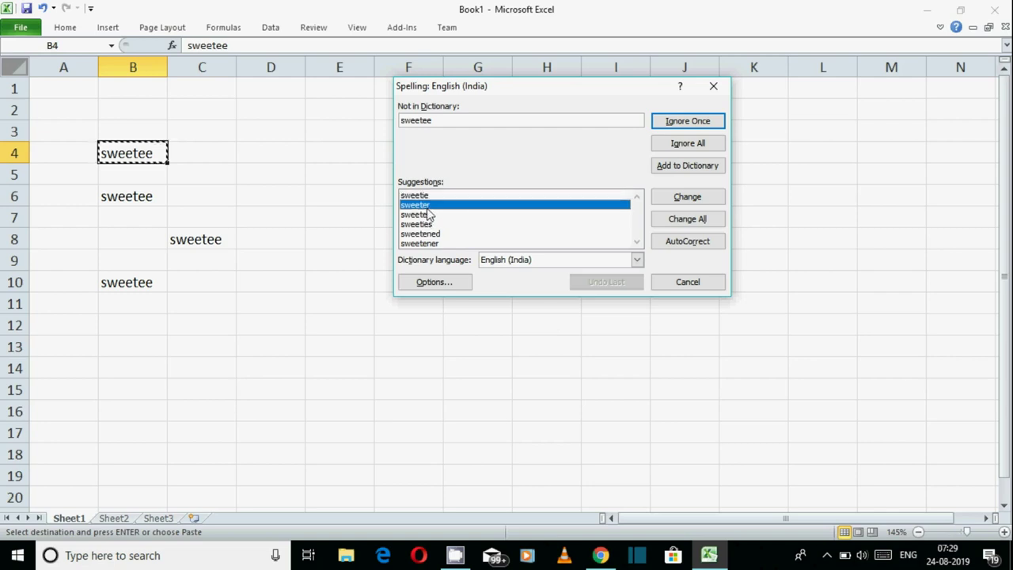
click(640, 244)
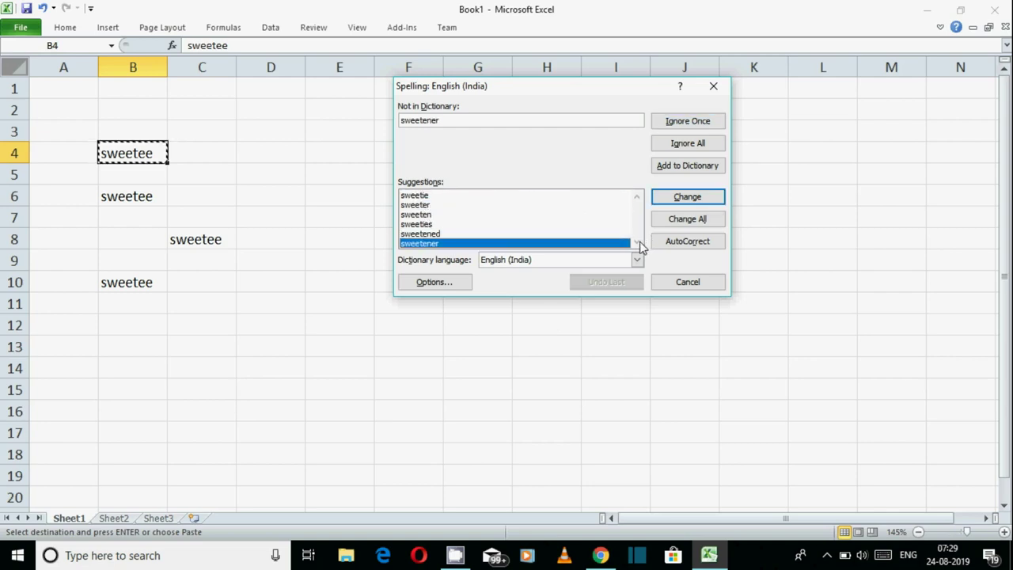
click(426, 218)
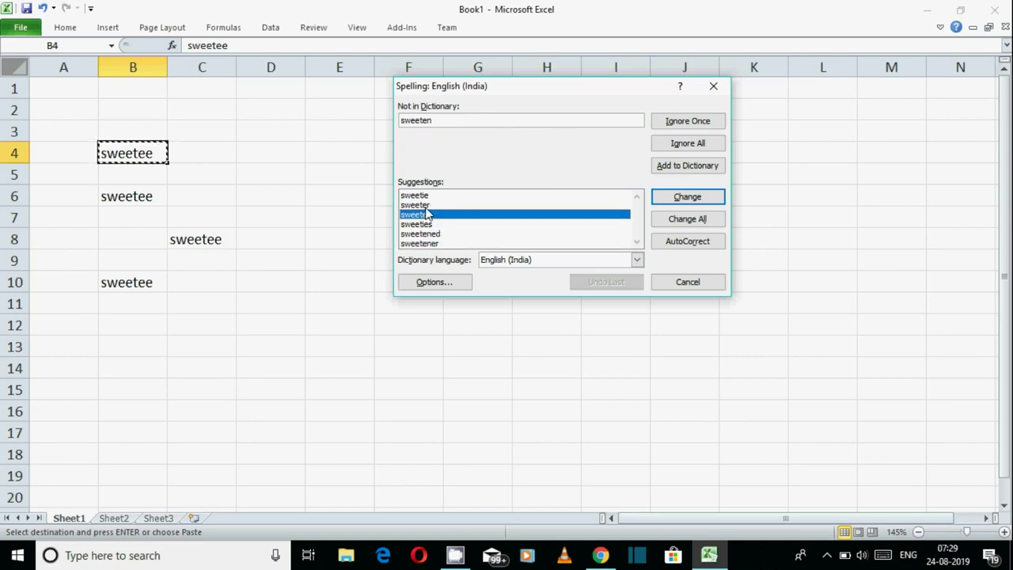
click(426, 205)
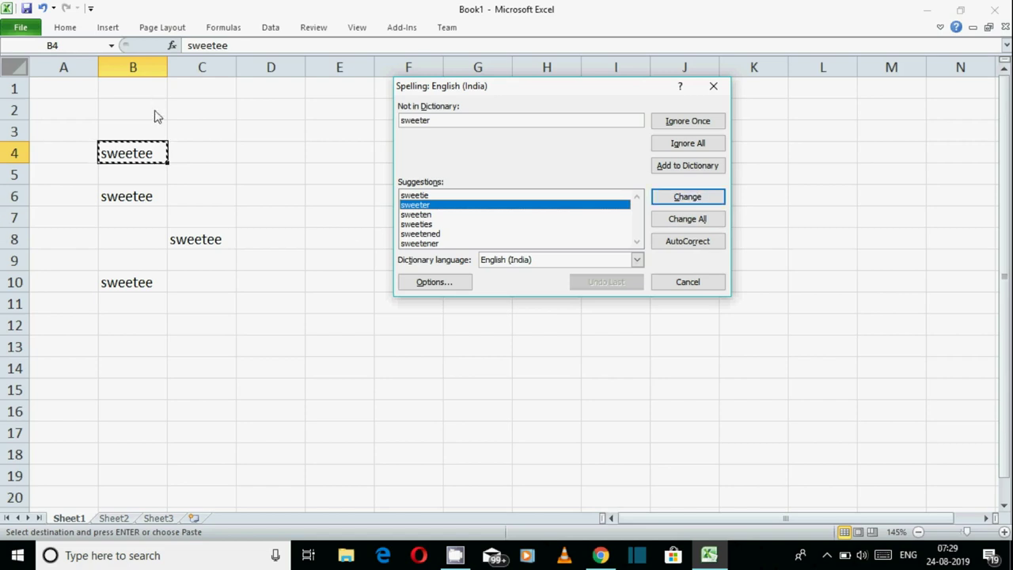
click(712, 219)
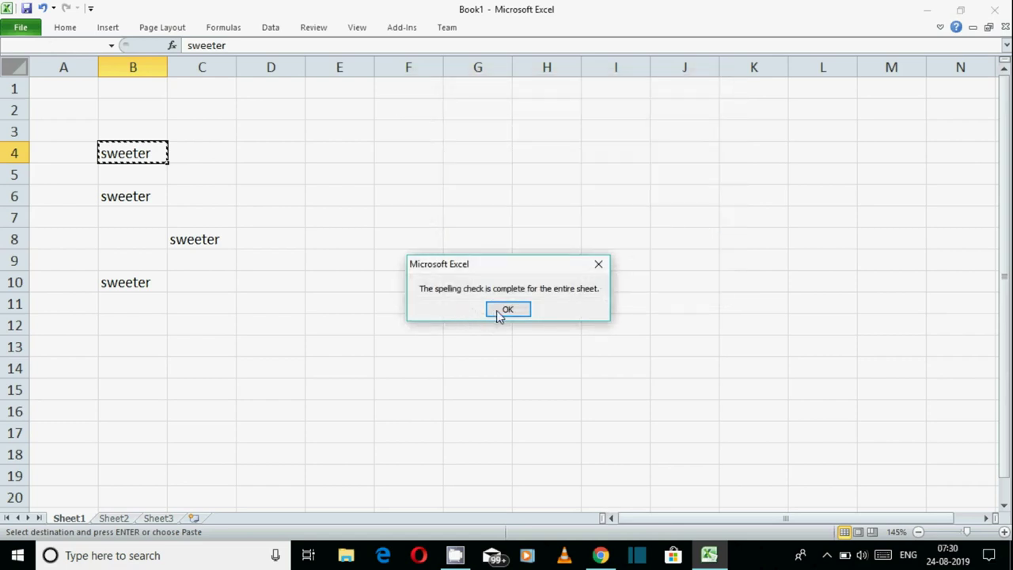
click(507, 308)
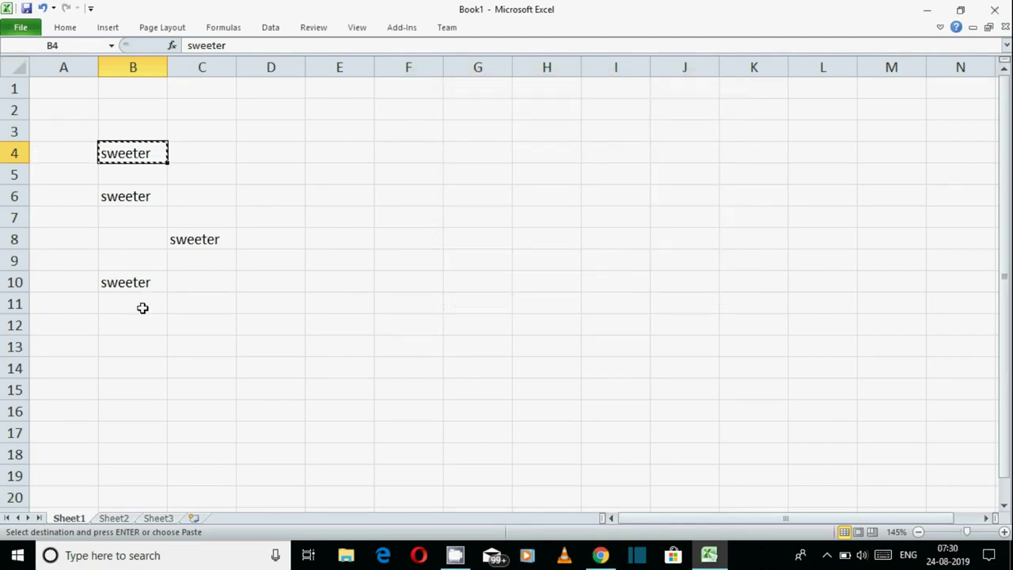
- Check the sheet's spelling once more for remaining errors and close the check
click(325, 30)
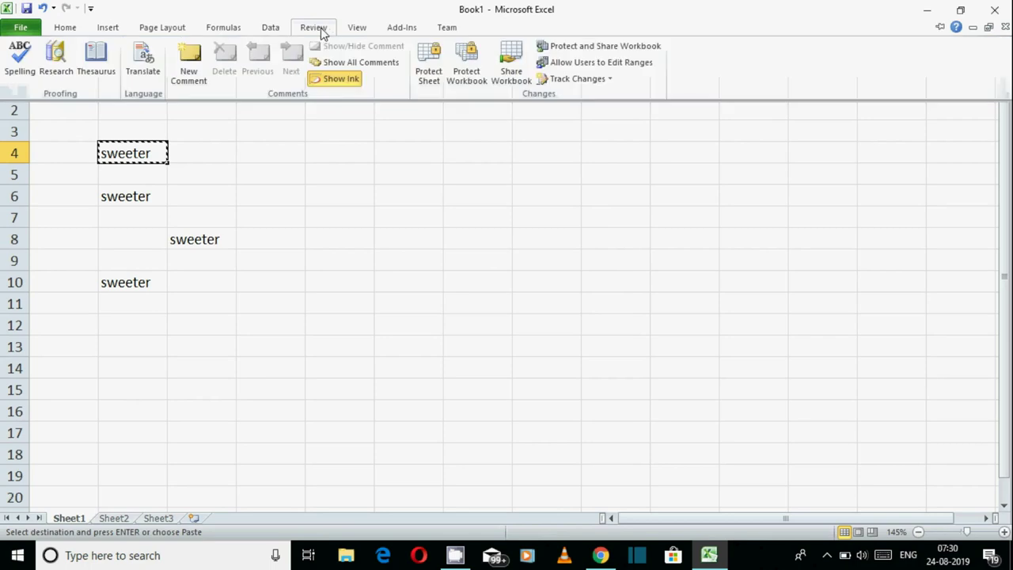
click(18, 72)
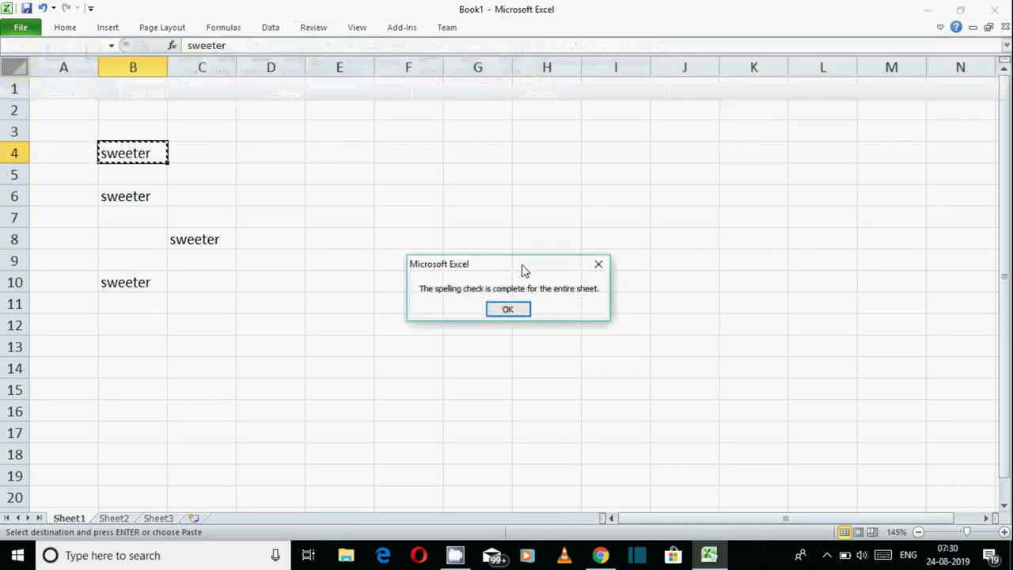
click(508, 308)
- Edit the word in cell B4 to the misspelling "sweetey" and select cell B3
click(146, 198)
click(152, 150)
key(F2)
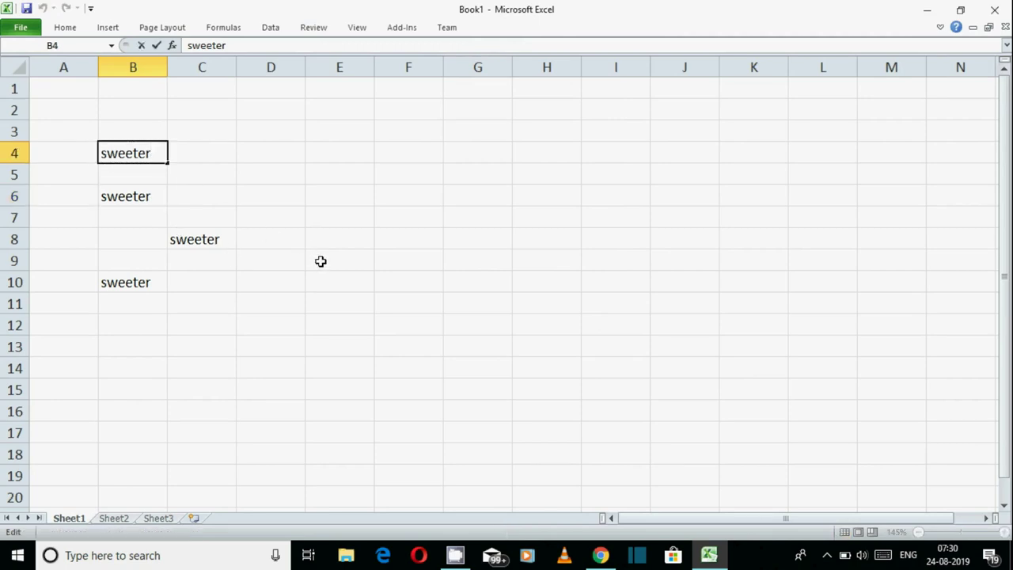
text(y)
click(347, 287)
click(112, 133)
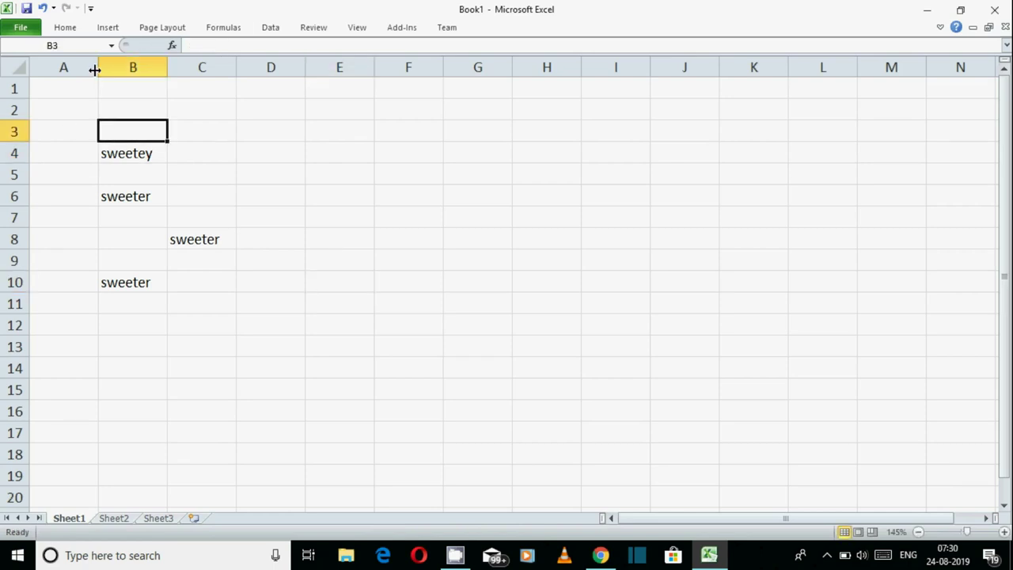
- Run the spelling check on the sheet and AutoCorrect "sweetey" in cell B4 to "sweeter"
click(314, 31)
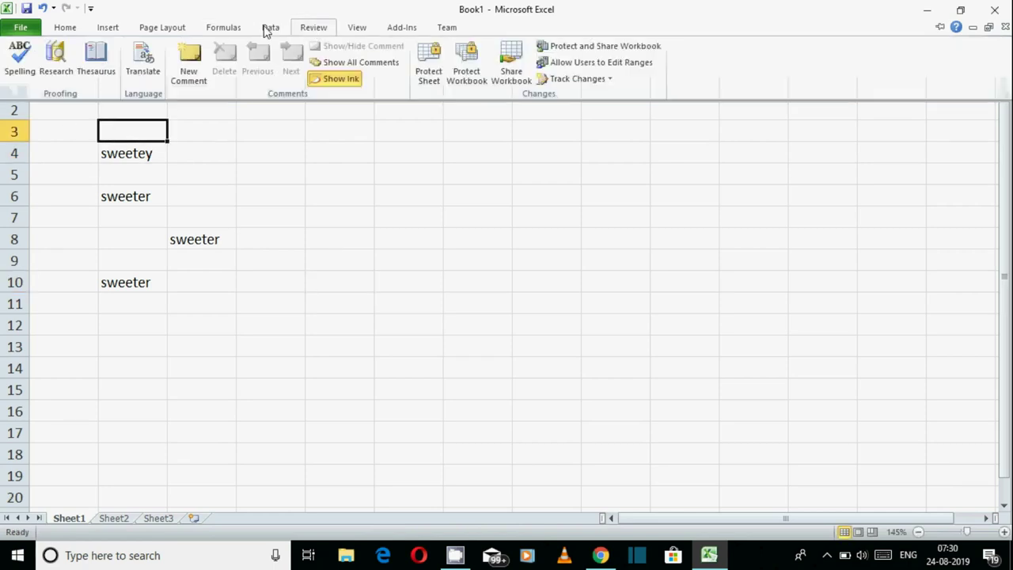
click(19, 65)
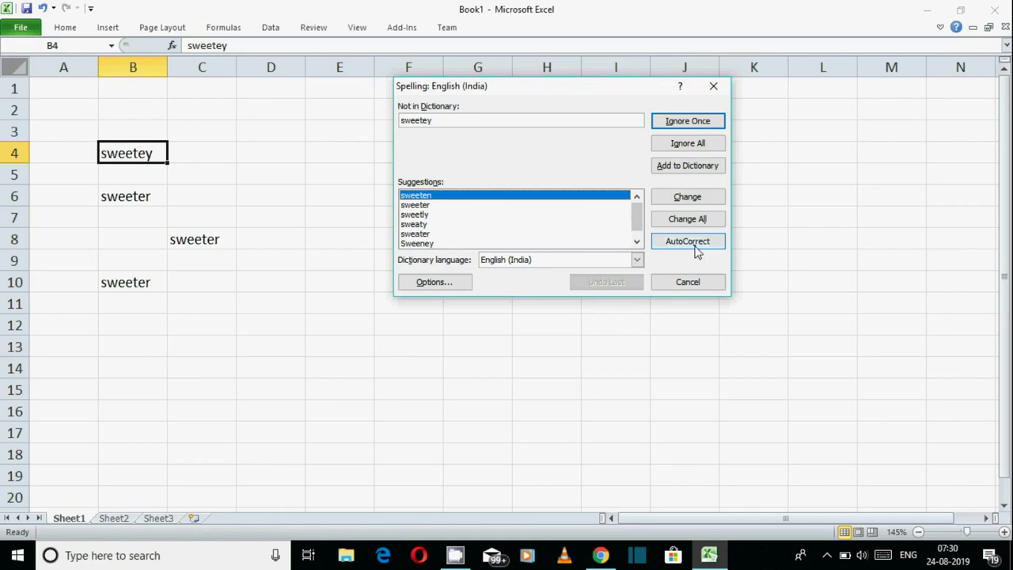
click(434, 206)
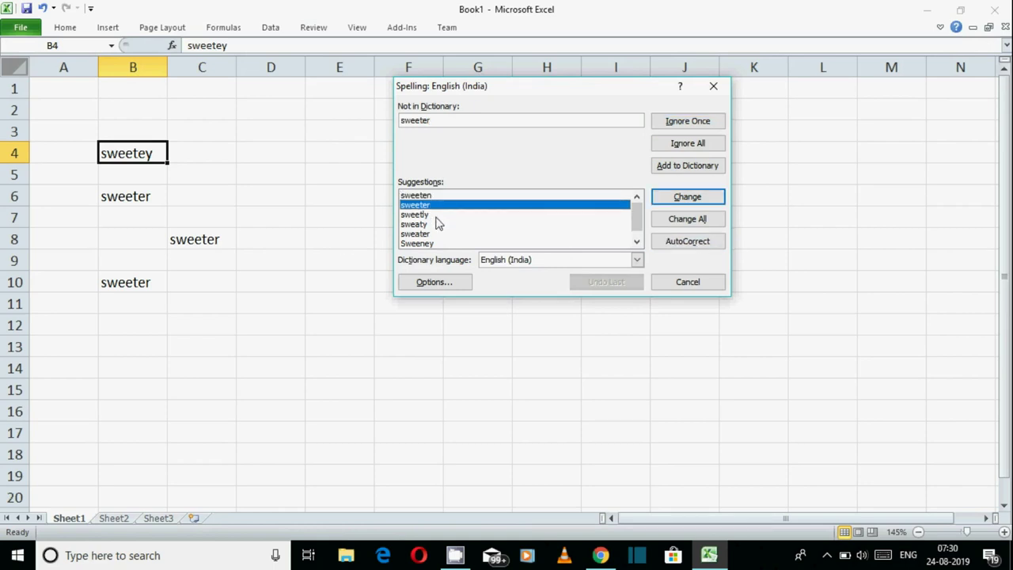
click(694, 245)
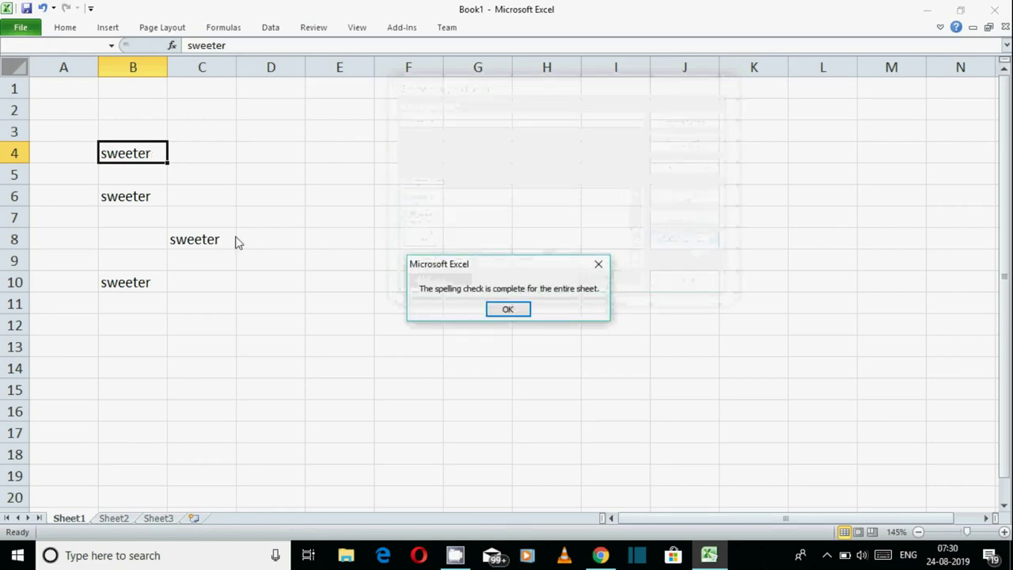
click(506, 310)
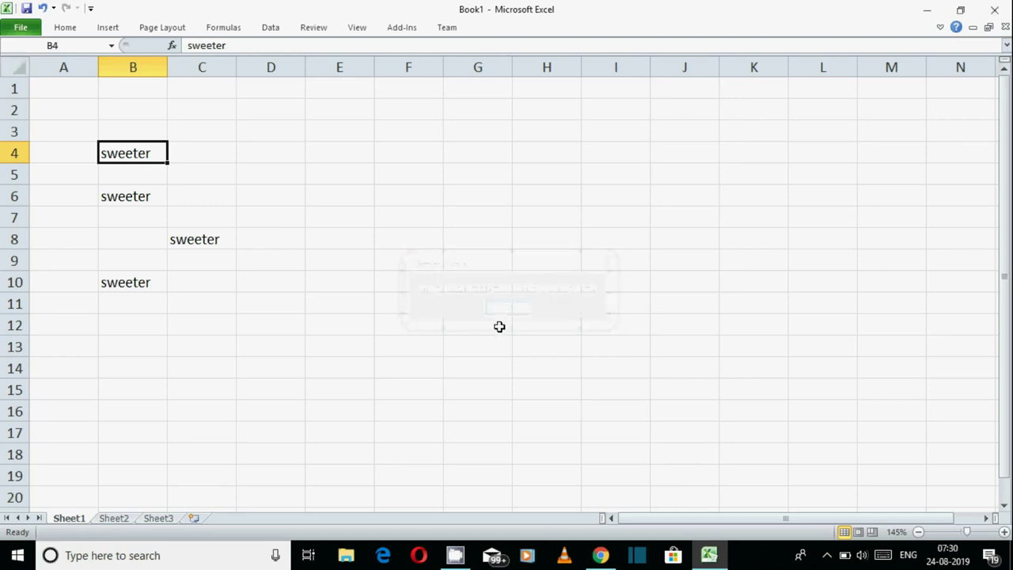
- Enter "sweety" in cell B3 as a test word and clear the cell again
click(205, 362)
click(106, 134)
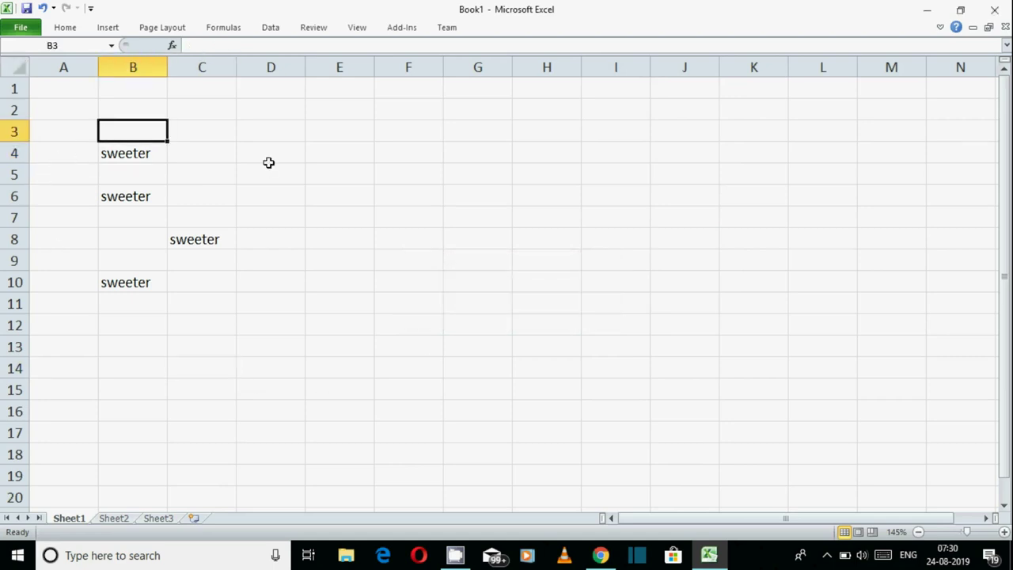
text(swee)
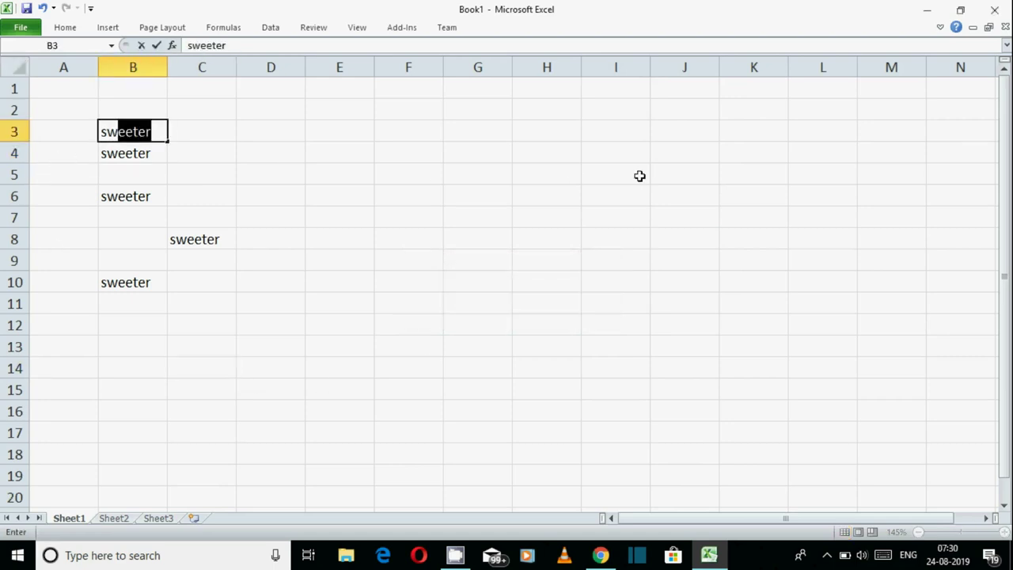
text(ty)
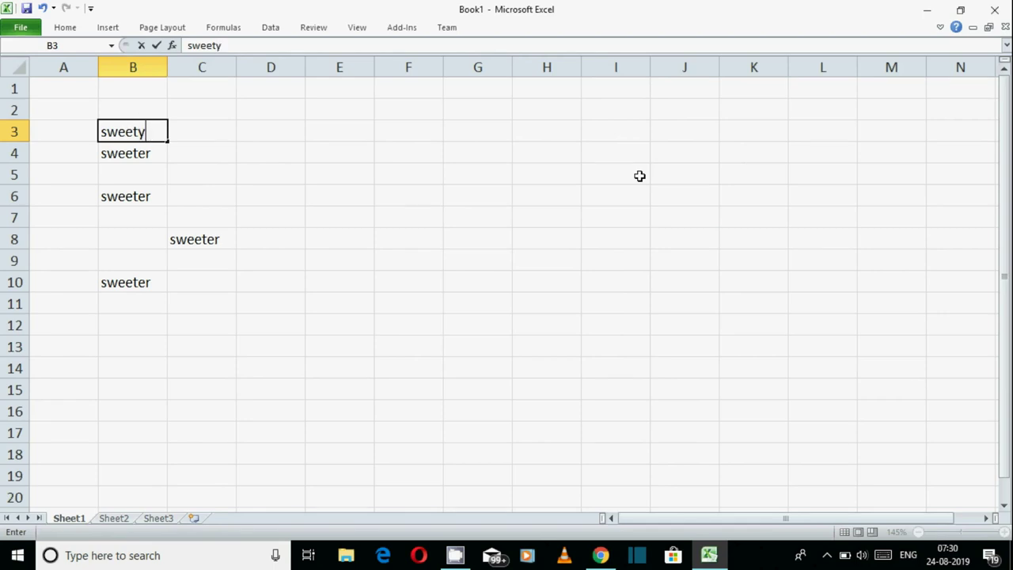
key(Return)
key(Up)
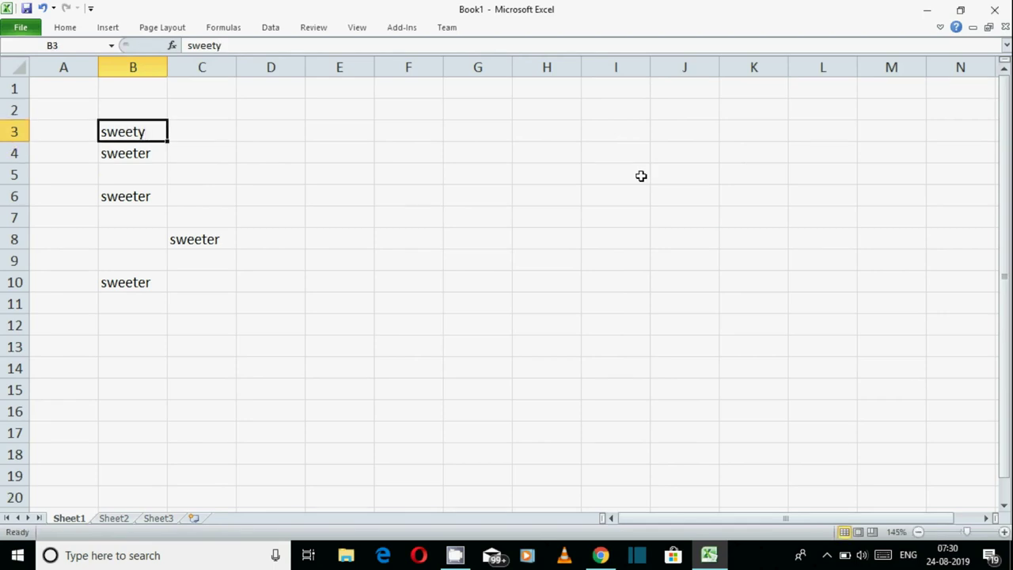
key(Delete)
click(462, 344)
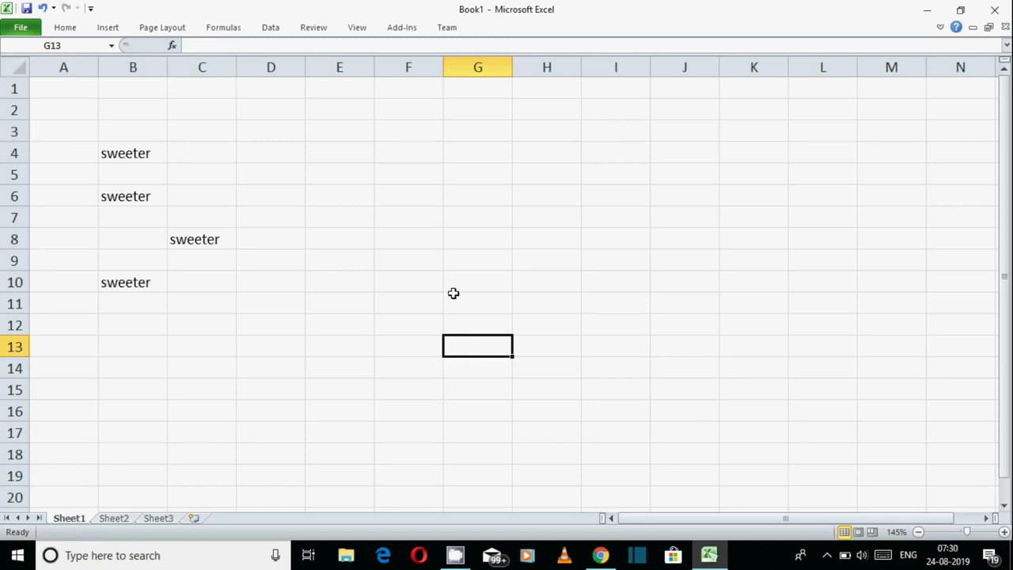
- Select the range A3:C10 and display the proofing commands to view the Spelling command's description
drag(79, 134, 221, 282)
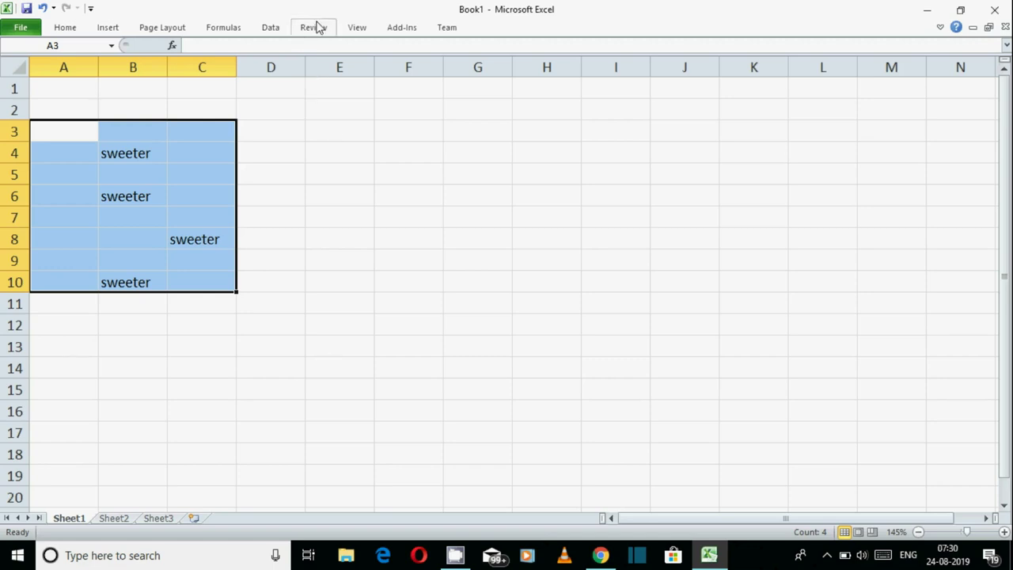
click(318, 27)
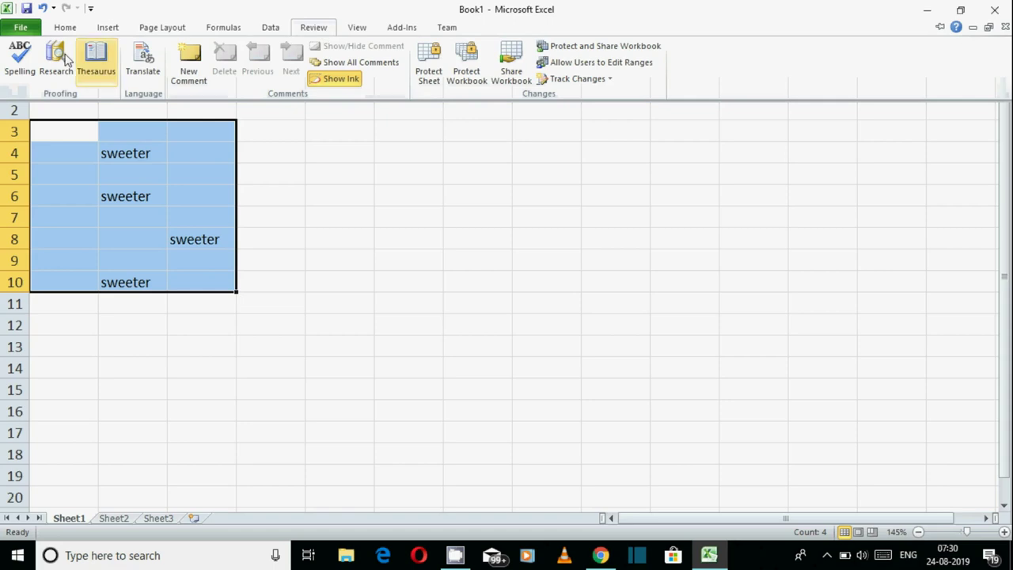
click(27, 73)
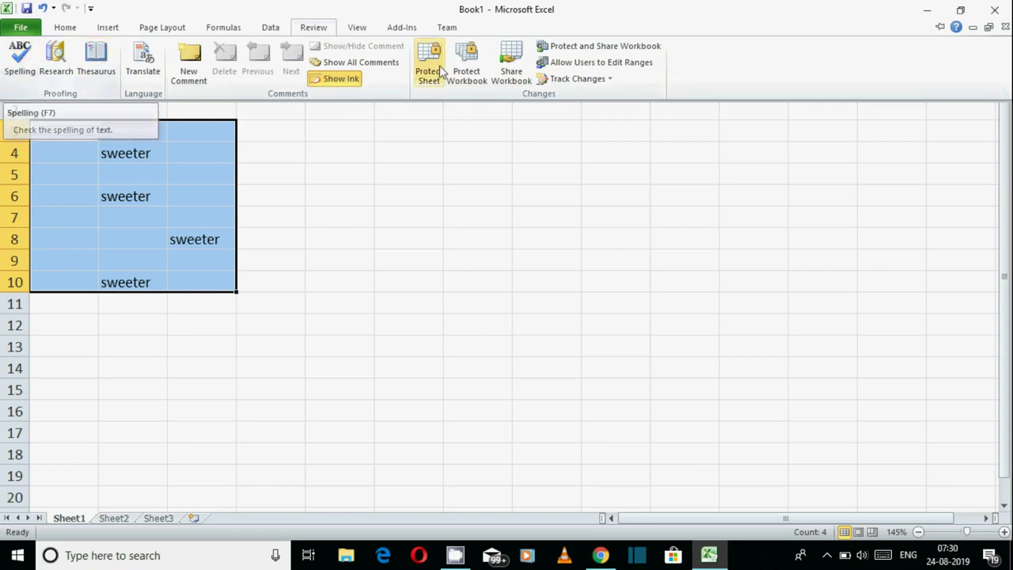